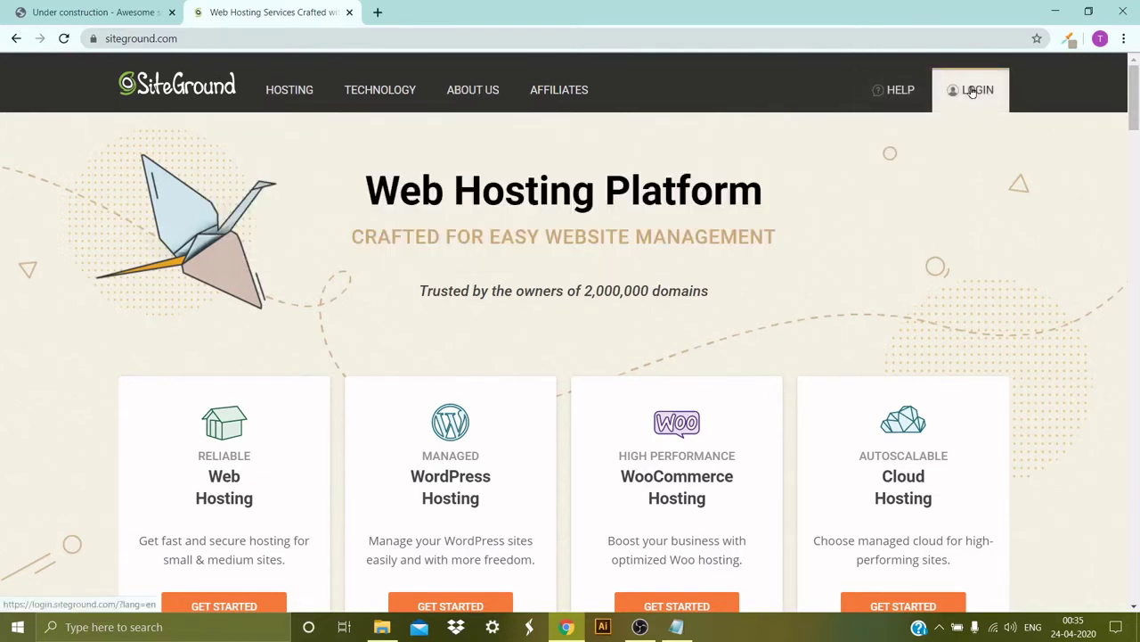
# Log in to SiteGround and open Referrals > Become Affiliate to view the Affiliate Program offer
pyautogui.click(973, 91)
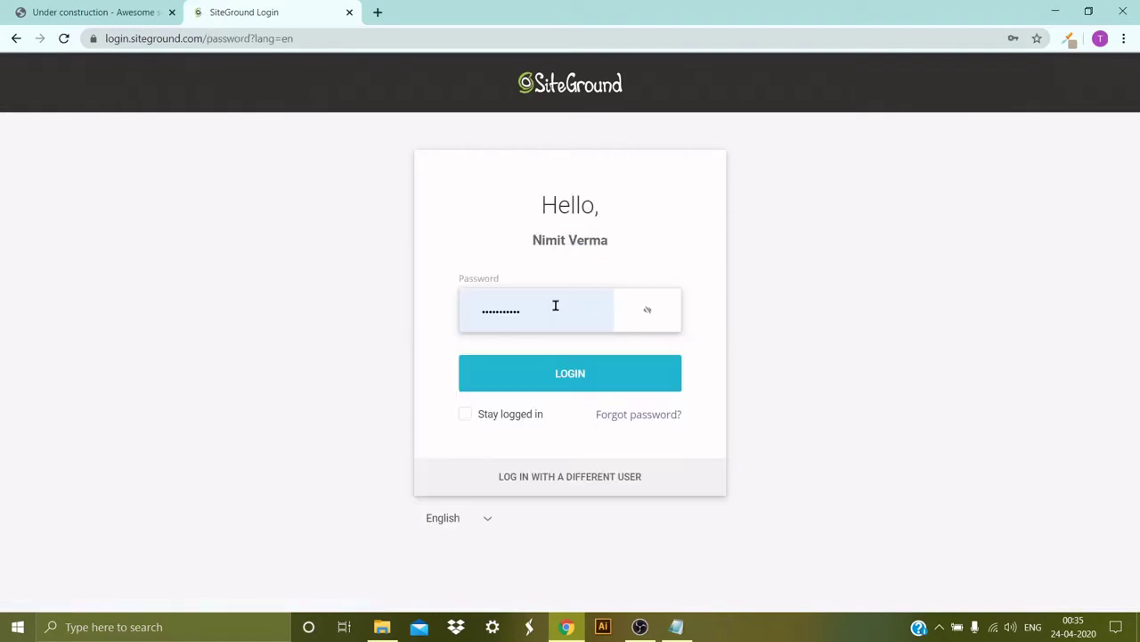
pyautogui.click(580, 377)
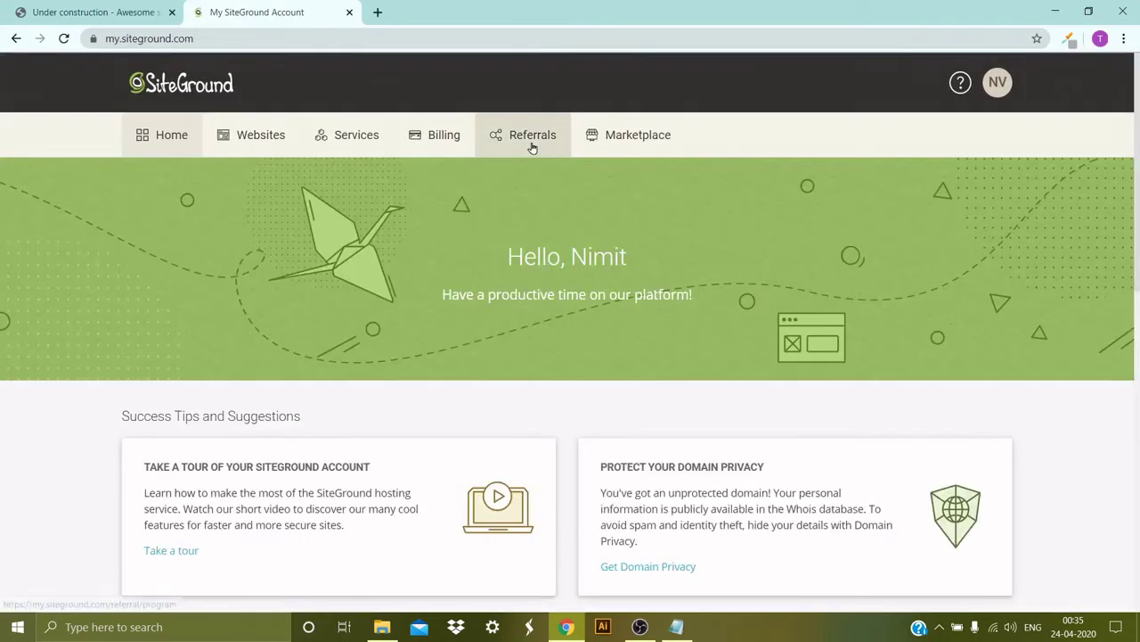
pyautogui.click(526, 147)
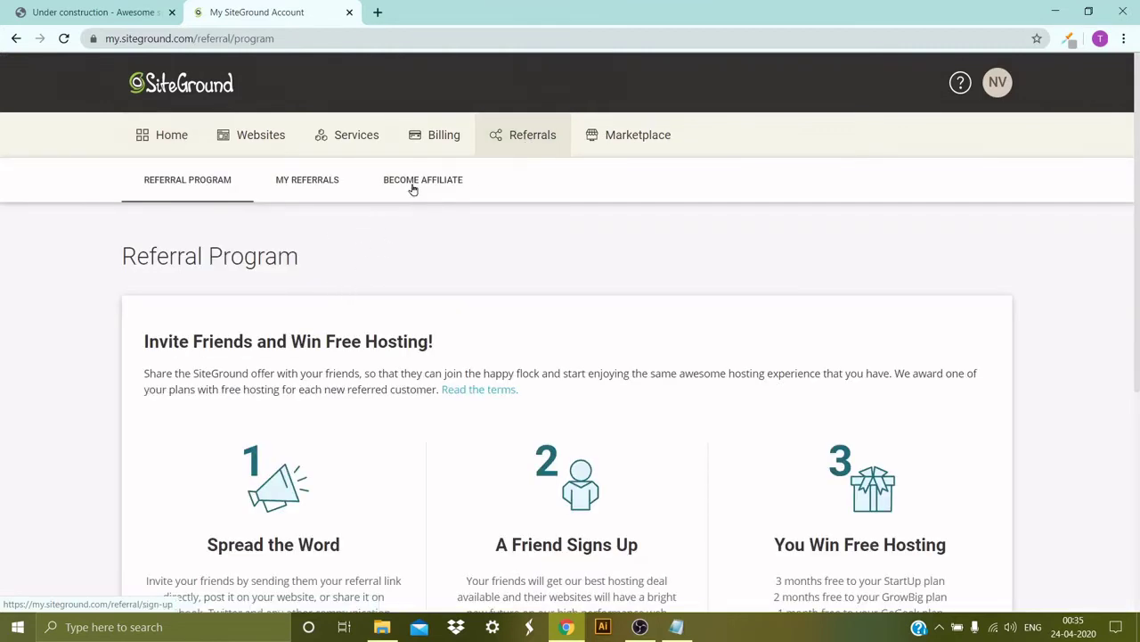
pyautogui.click(412, 183)
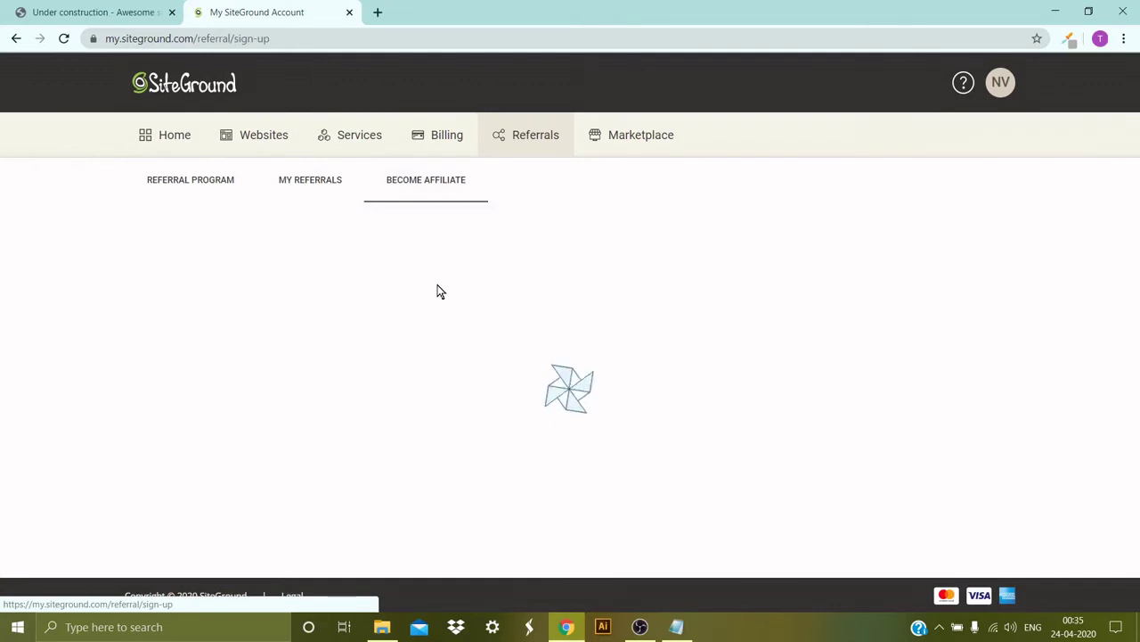
pyautogui.scroll(-1, 437, 291)
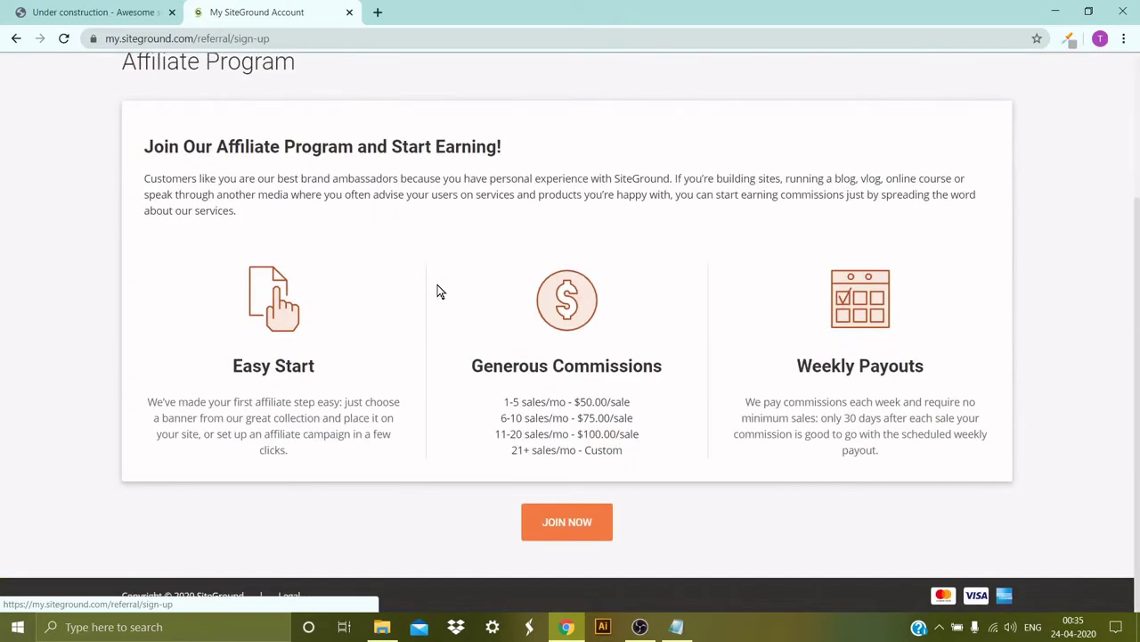
# Highlight the Easy Start, Commissions and Weekly Payouts benefits on the affiliate page
pyautogui.click(577, 512)
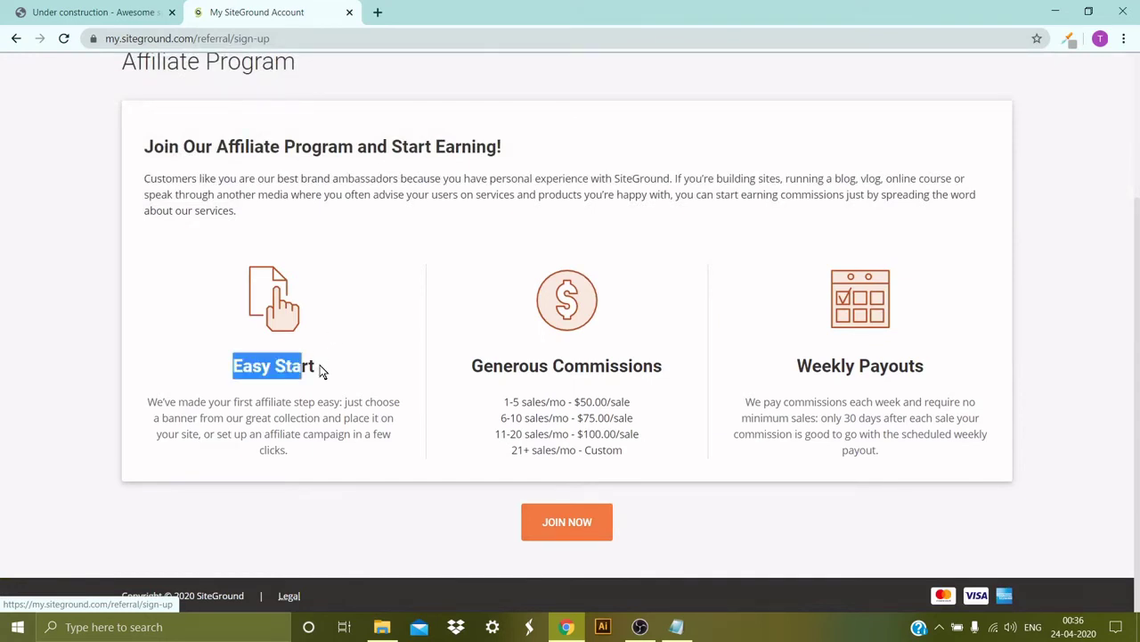
pyautogui.moveTo(230, 367); pyautogui.dragTo(328, 365)
pyautogui.doubleClick(590, 364)
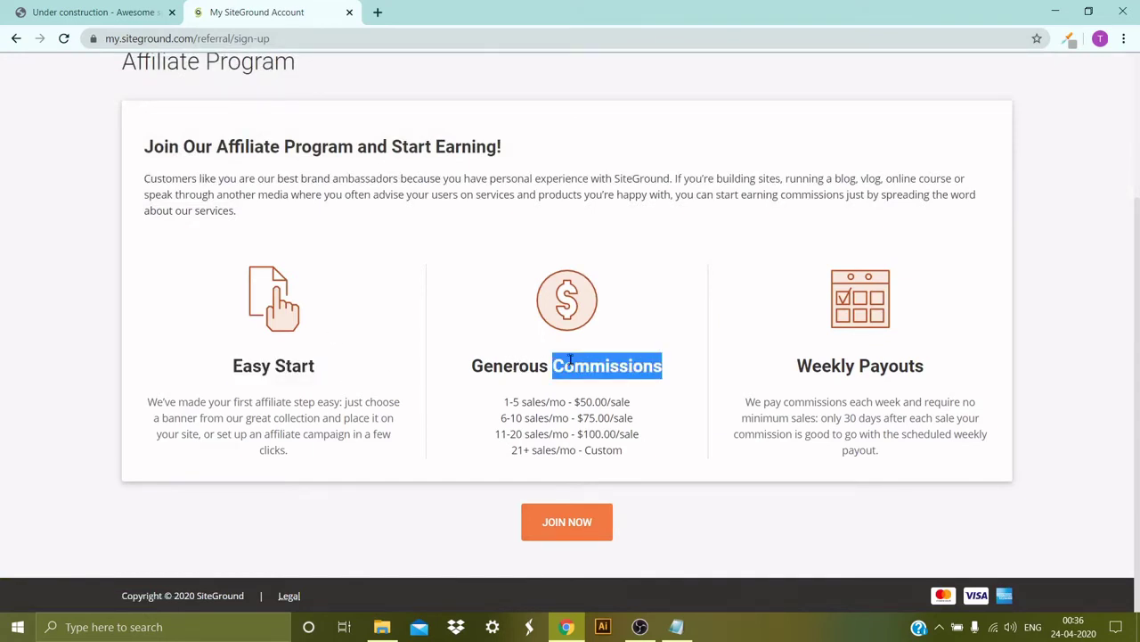
pyautogui.doubleClick(895, 368)
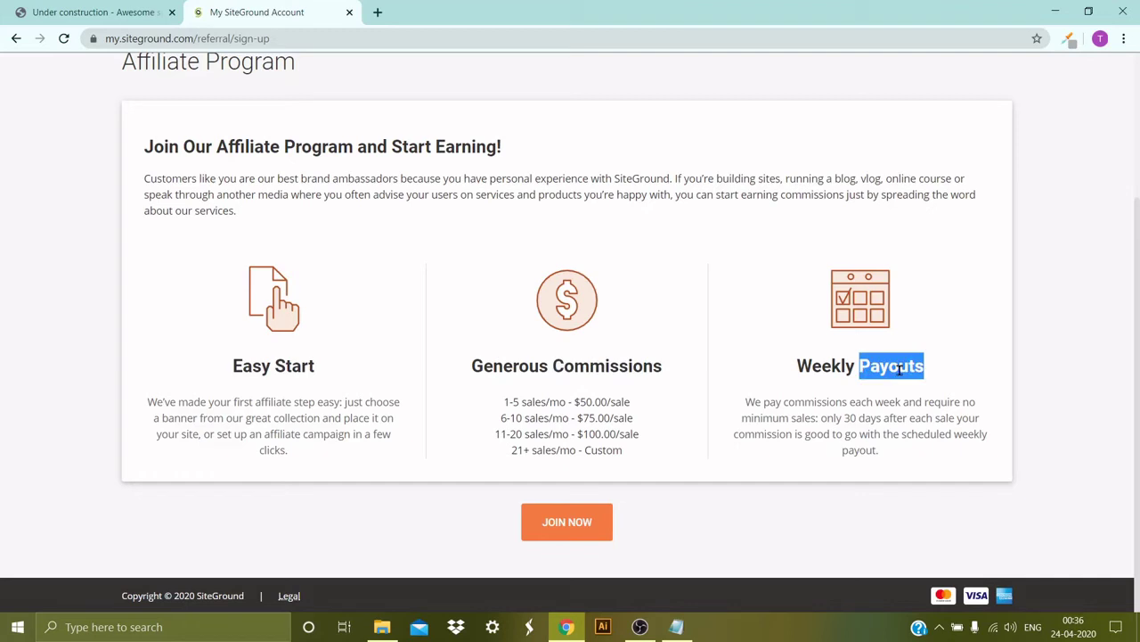
pyautogui.doubleClick(835, 365)
# Open the affiliate sign-up form and scroll down to the Affiliate Website field
pyautogui.click(556, 520)
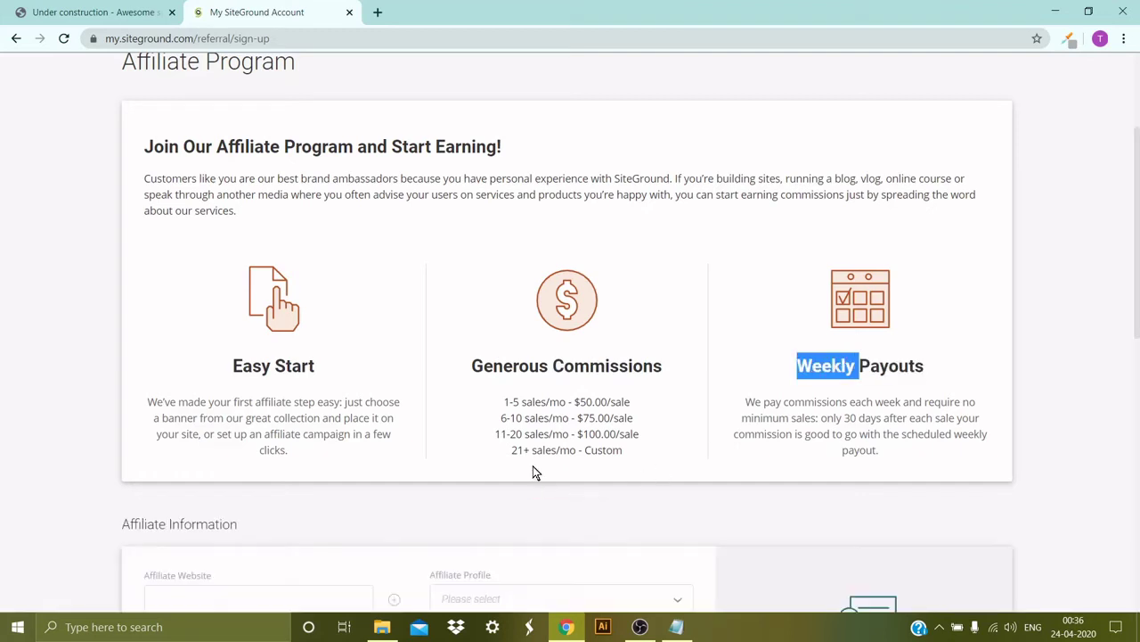
pyautogui.scroll(-3, 566, 508)
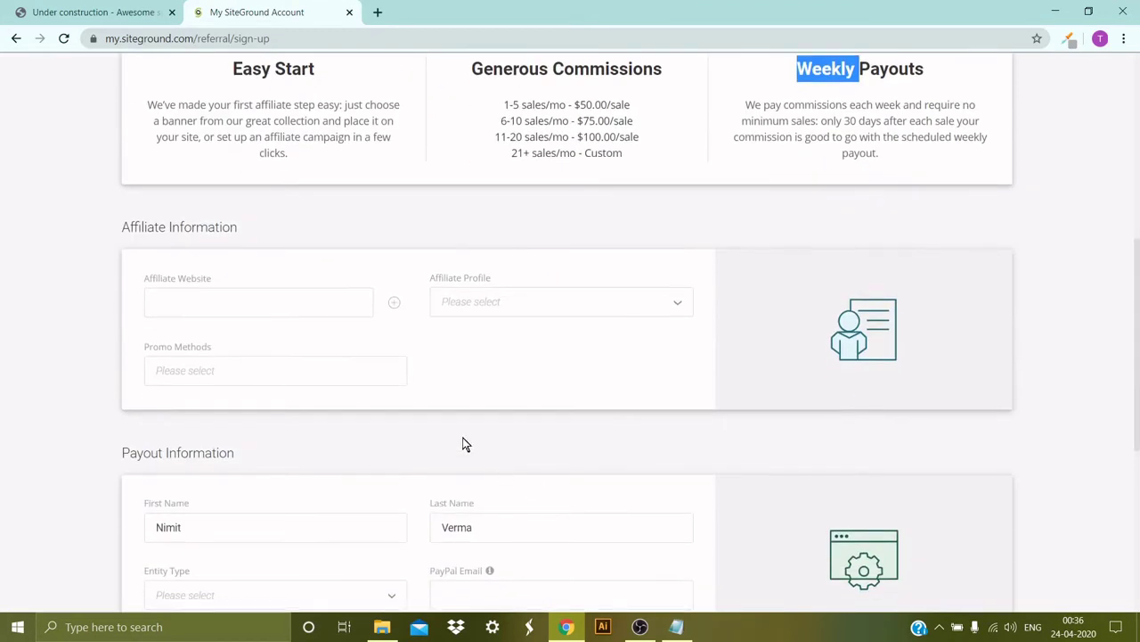
pyautogui.scroll(-1, 254, 306)
pyautogui.scroll(-1, 254, 307)
pyautogui.click(240, 157)
pyautogui.moveTo(143, 131); pyautogui.dragTo(203, 138)
pyautogui.click(212, 153)
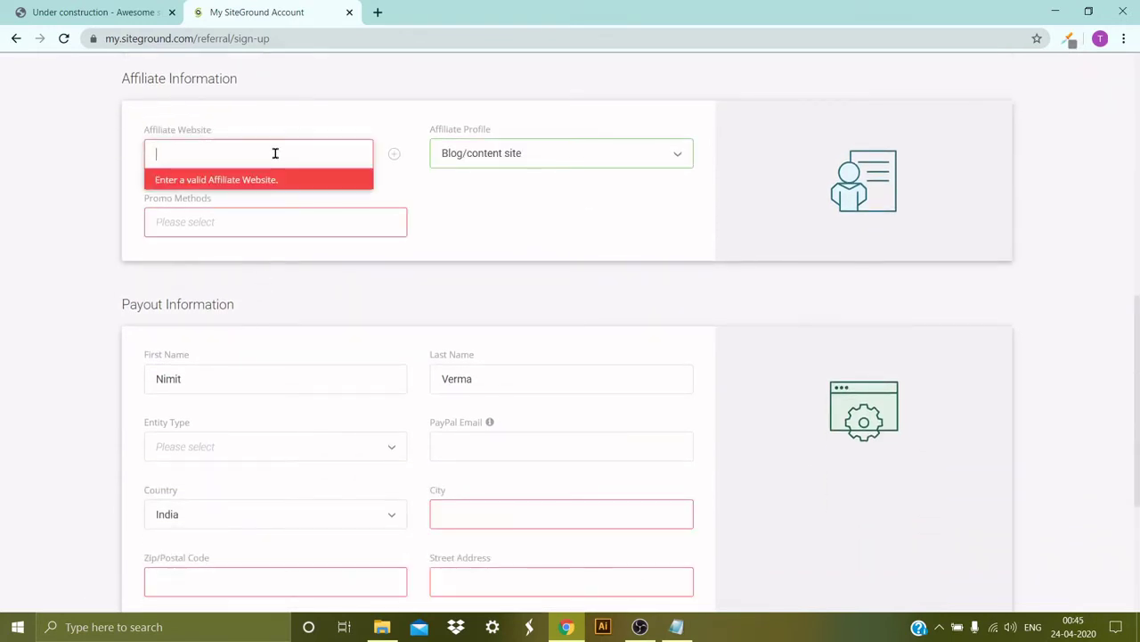
pyautogui.write('http://websitechronic.com/')
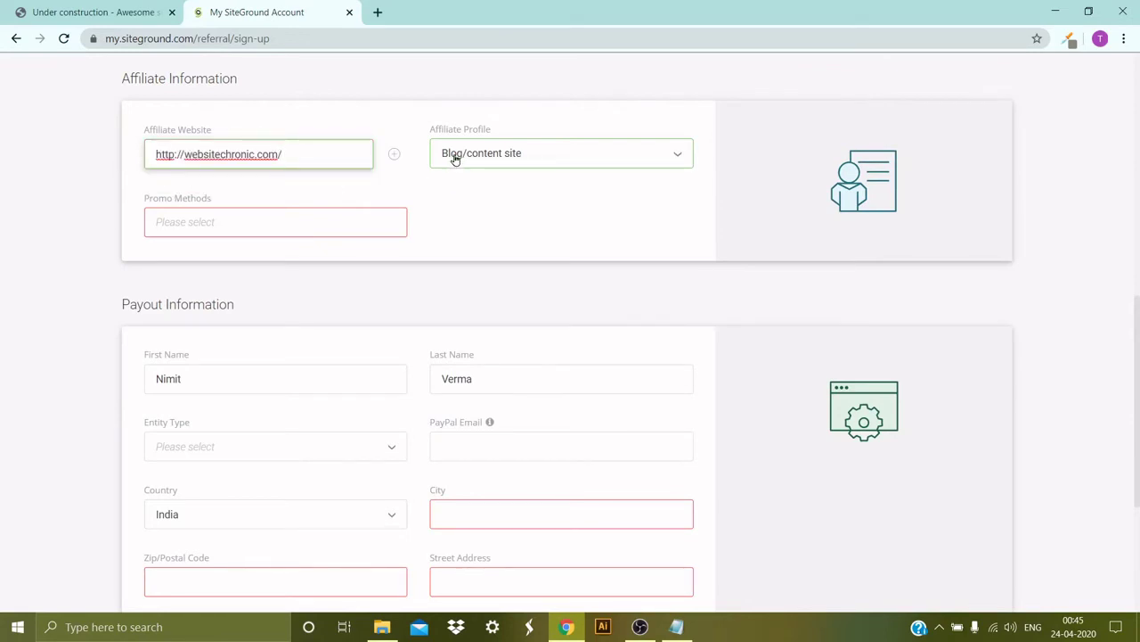
pyautogui.click(504, 158)
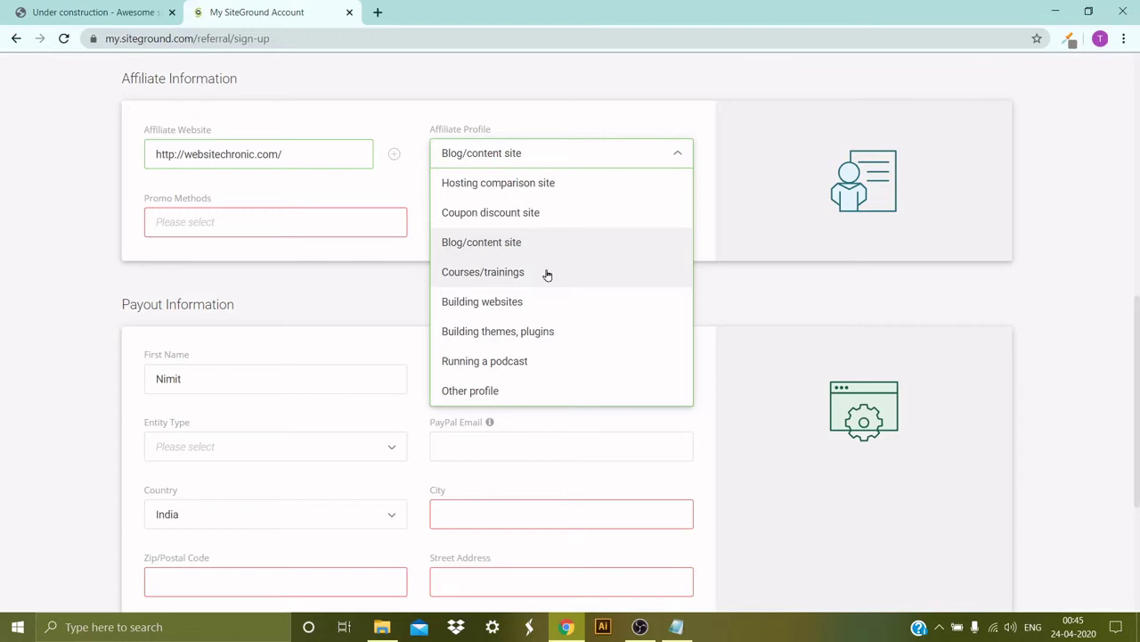
pyautogui.click(469, 241)
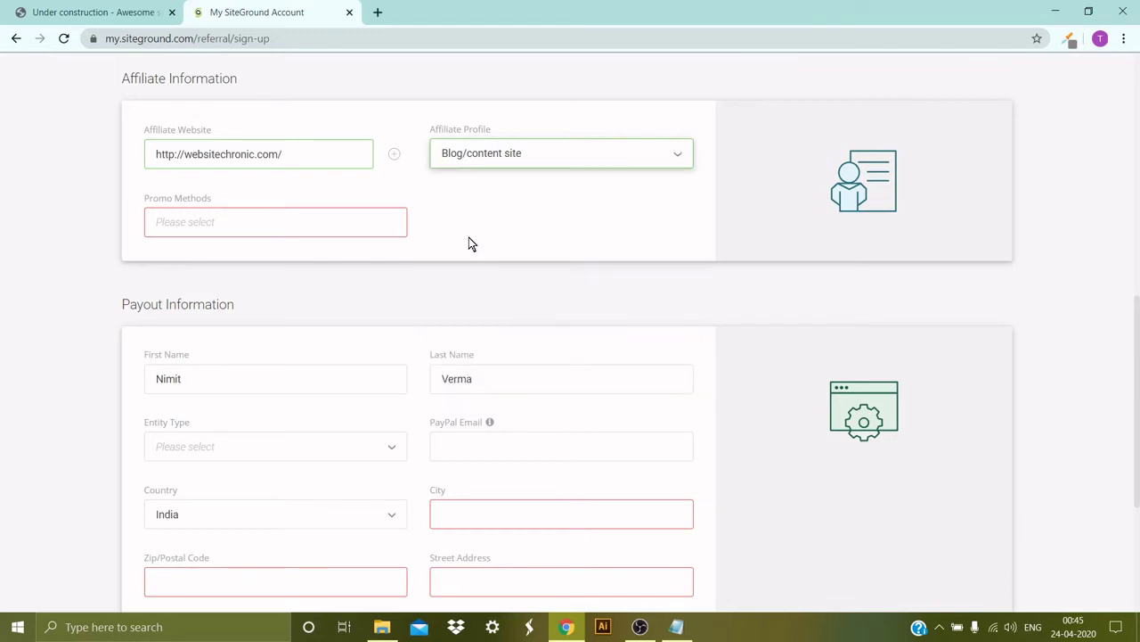
# Add Email marketing and Articles about SiteGround as the promo methods
pyautogui.click(172, 225)
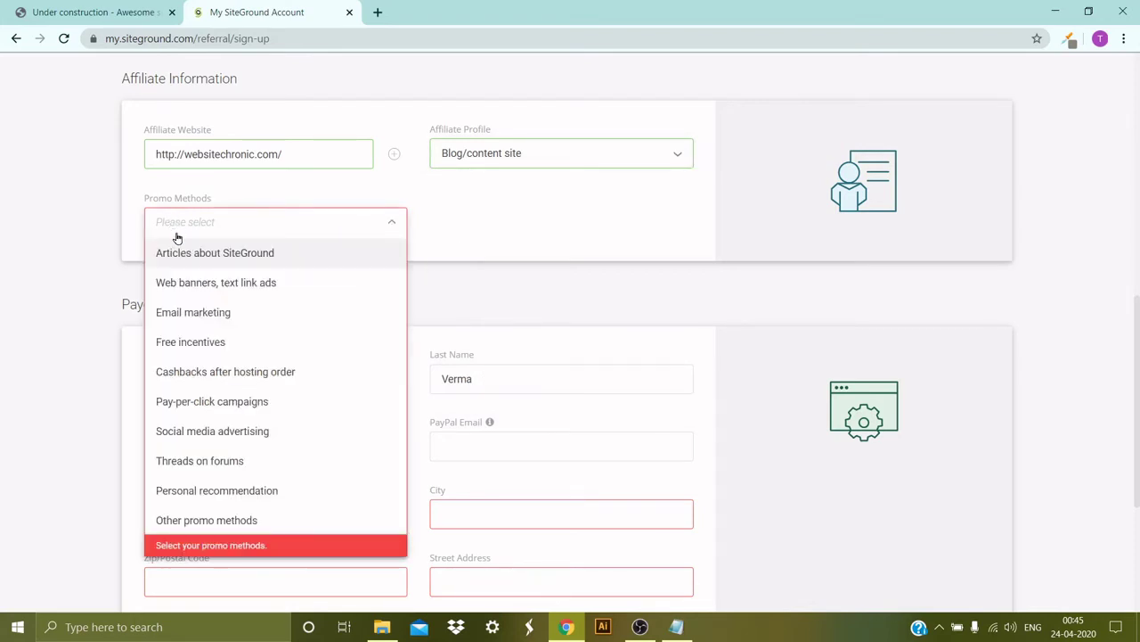
pyautogui.click(242, 312)
pyautogui.click(303, 217)
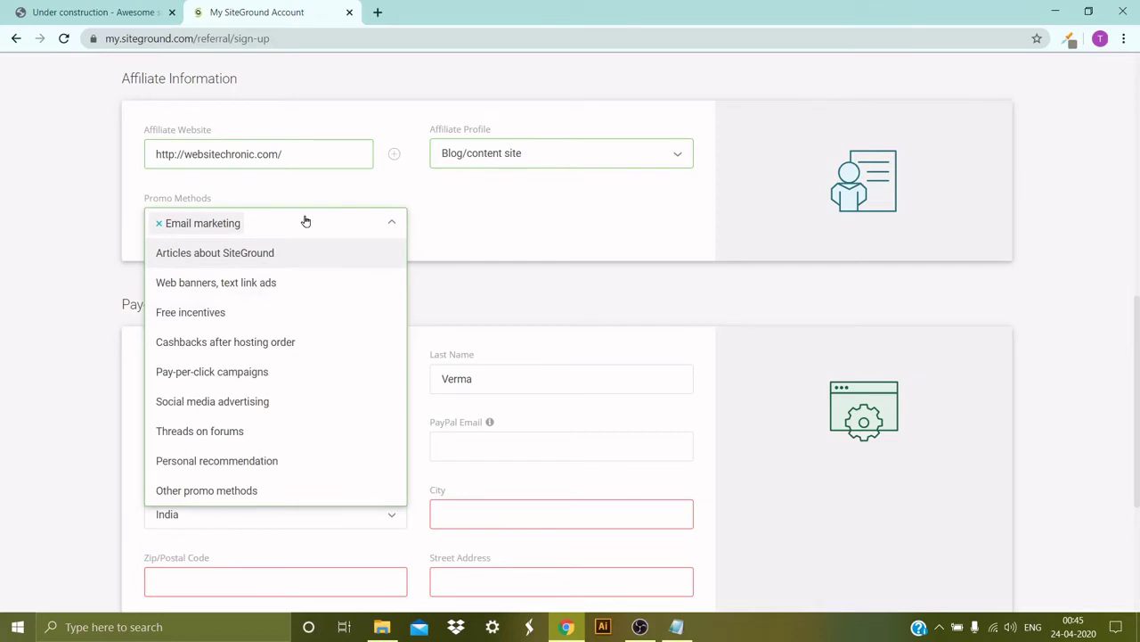
pyautogui.click(206, 255)
pyautogui.click(388, 225)
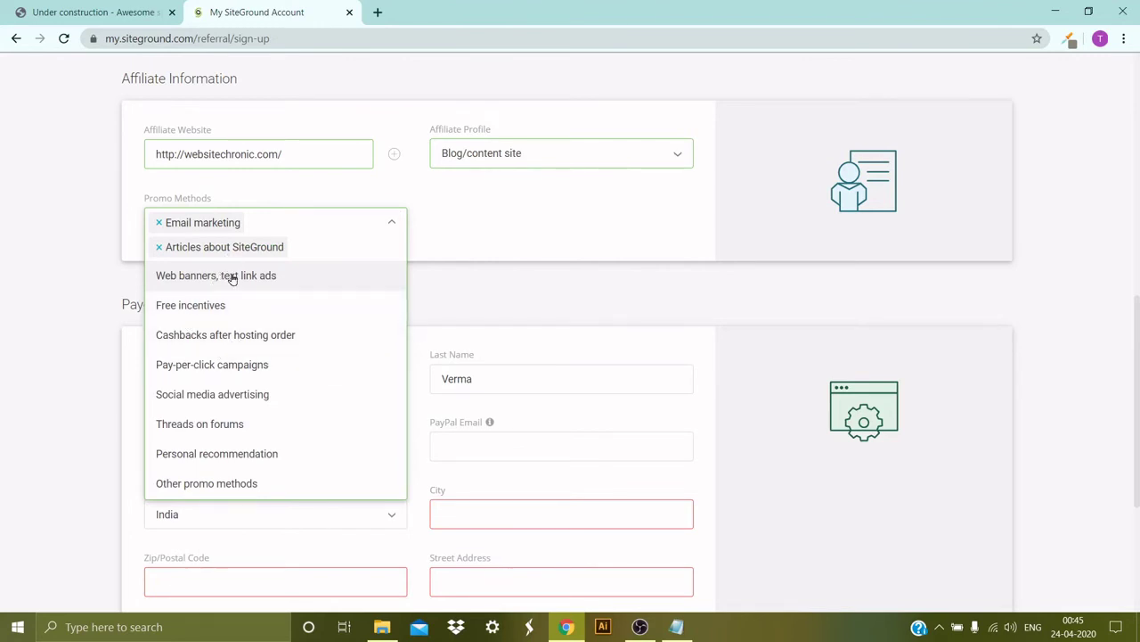
pyautogui.click(87, 339)
# Set the Entity Type to Individual
pyautogui.scroll(-3, 94, 339)
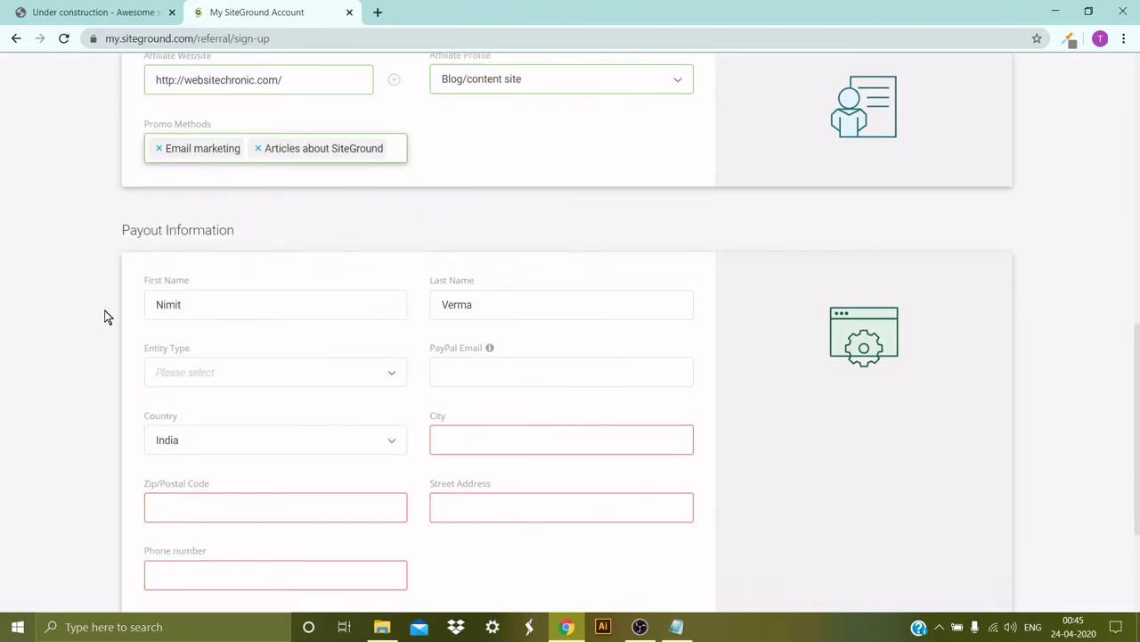
pyautogui.moveTo(160, 155); pyautogui.dragTo(389, 152)
pyautogui.click(211, 229)
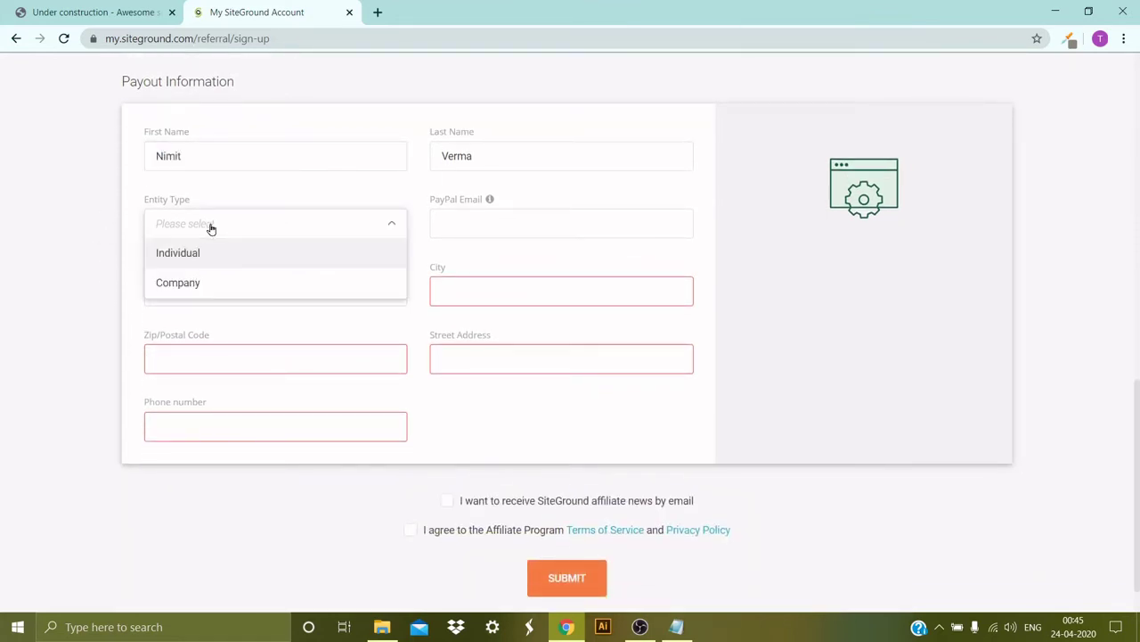
pyautogui.click(221, 259)
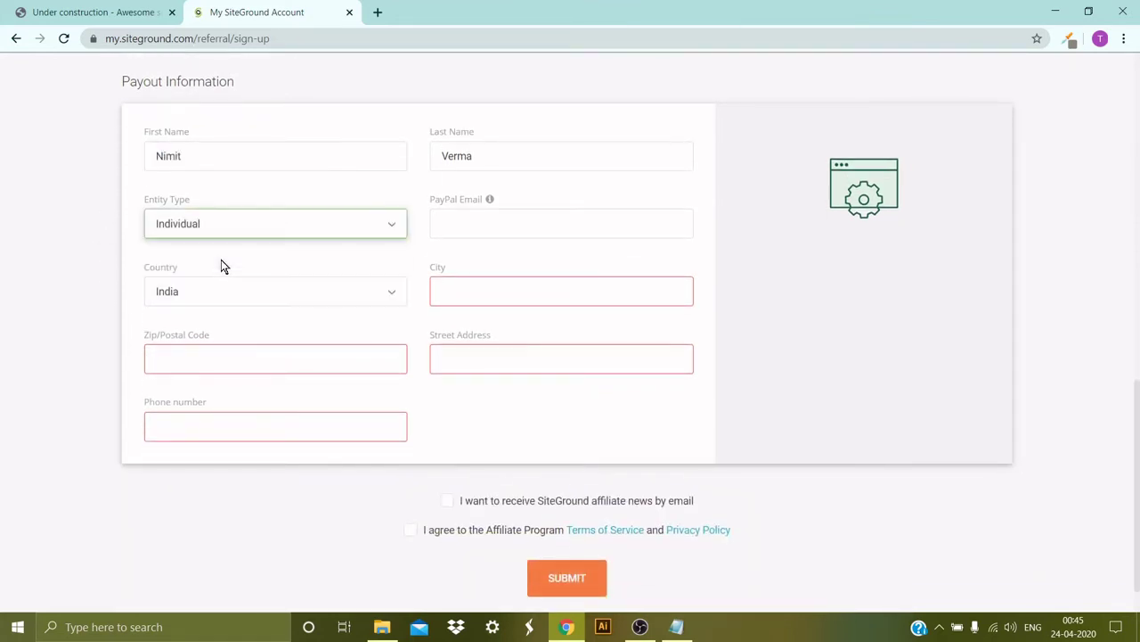
# Visit the Tax ID field, leave it empty, and scroll down to the consent checkboxes
pyautogui.click(466, 217)
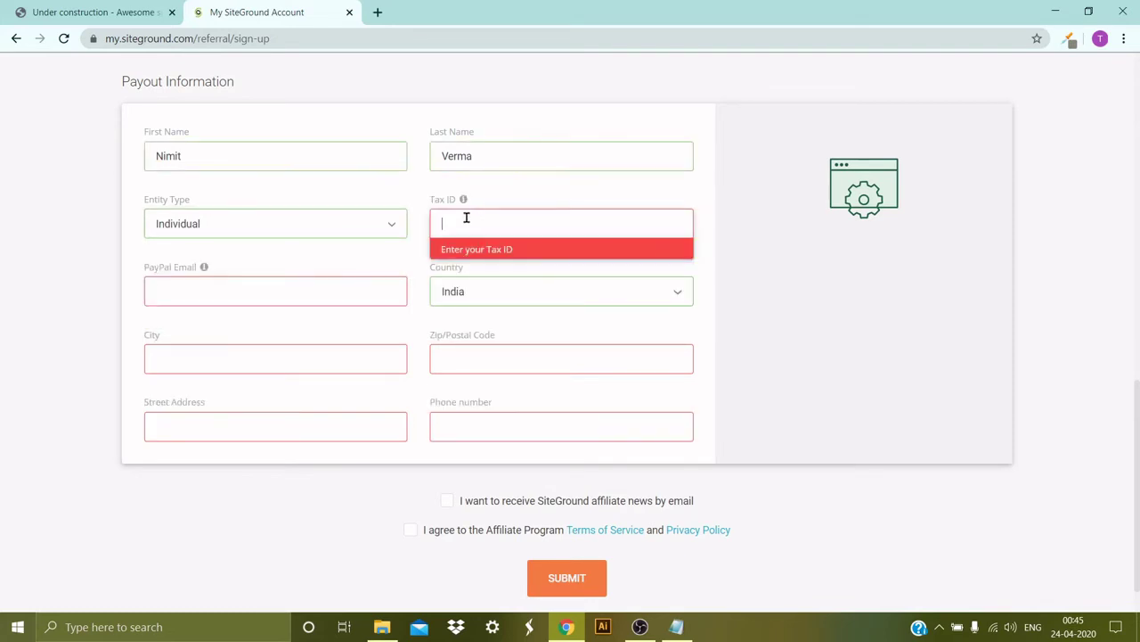
pyautogui.click(771, 249)
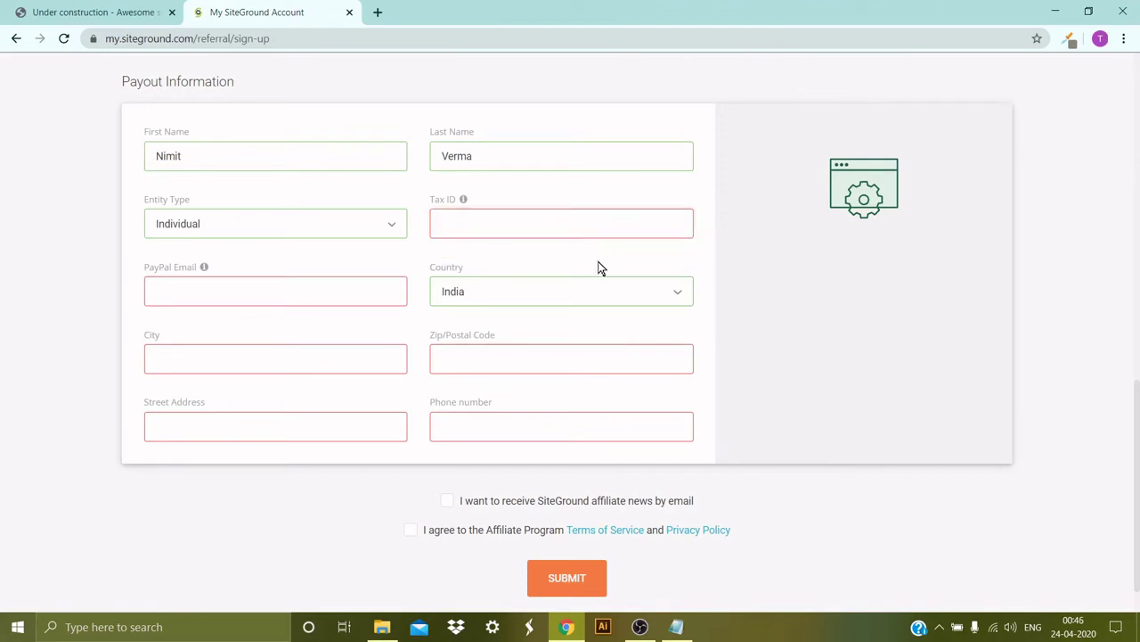
pyautogui.click(437, 225)
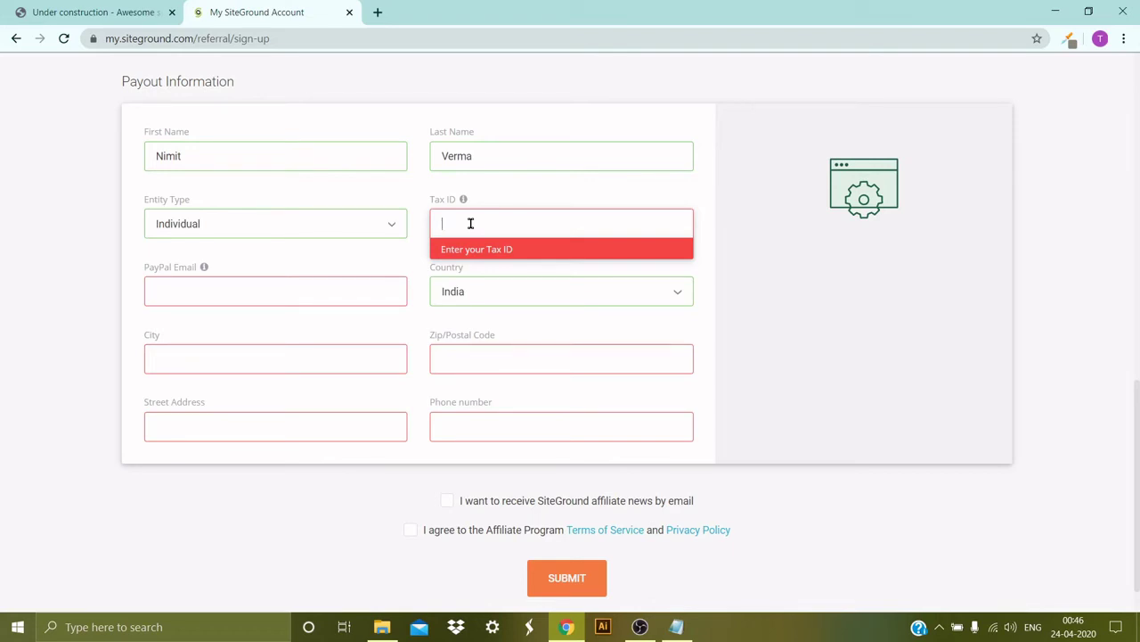
pyautogui.moveTo(464, 203)
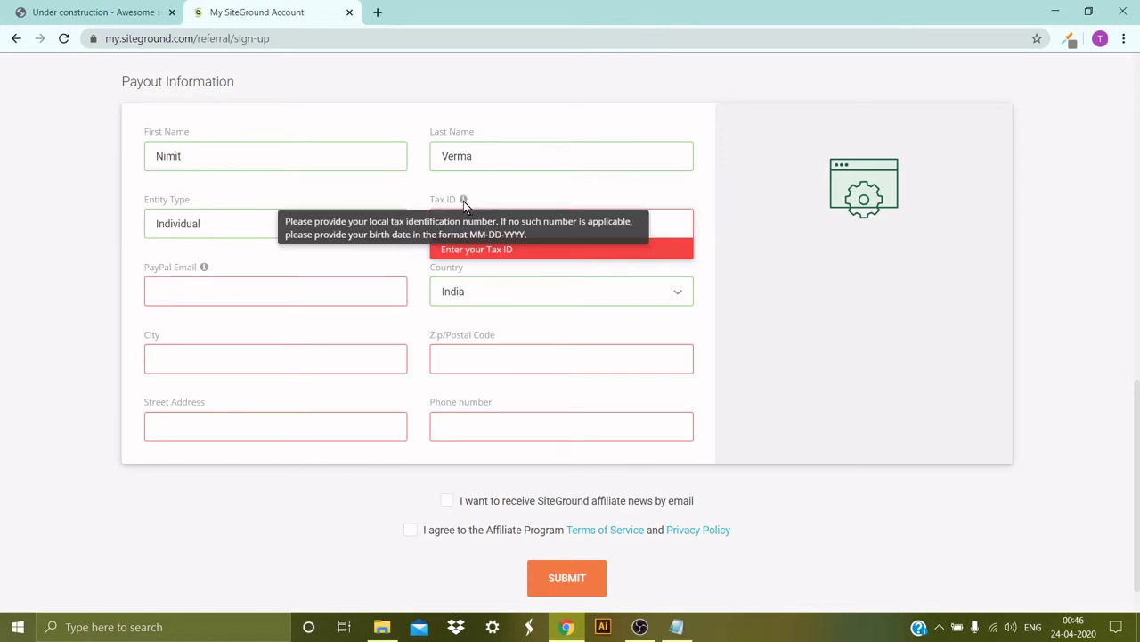
pyautogui.click(96, 294)
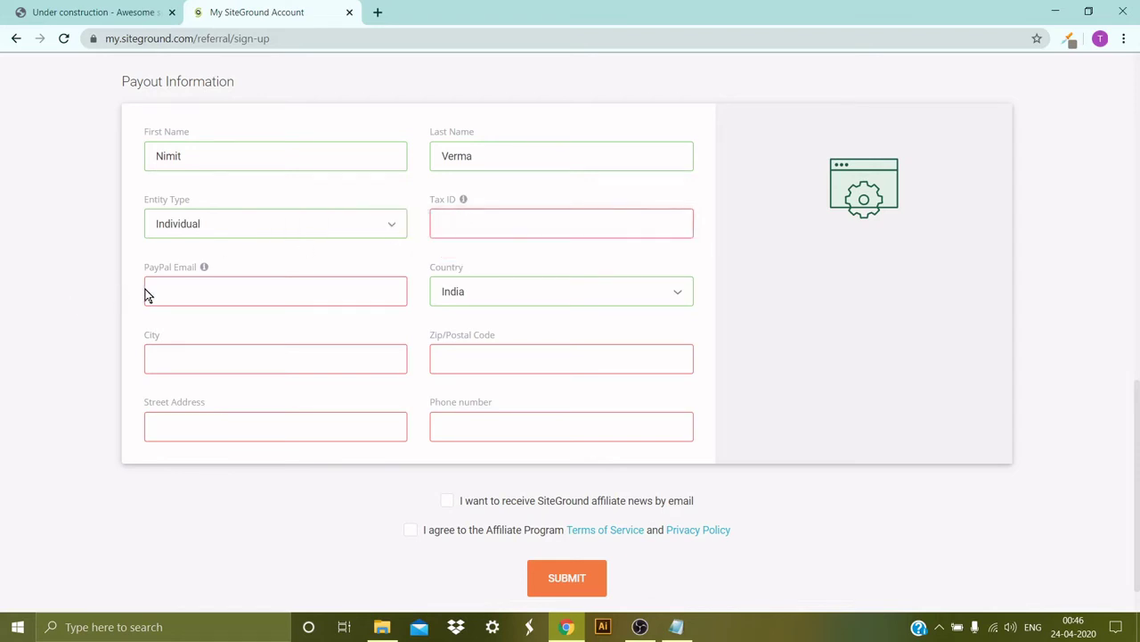
pyautogui.moveTo(186, 268); pyautogui.dragTo(150, 265)
pyautogui.scroll(-1, 392, 303)
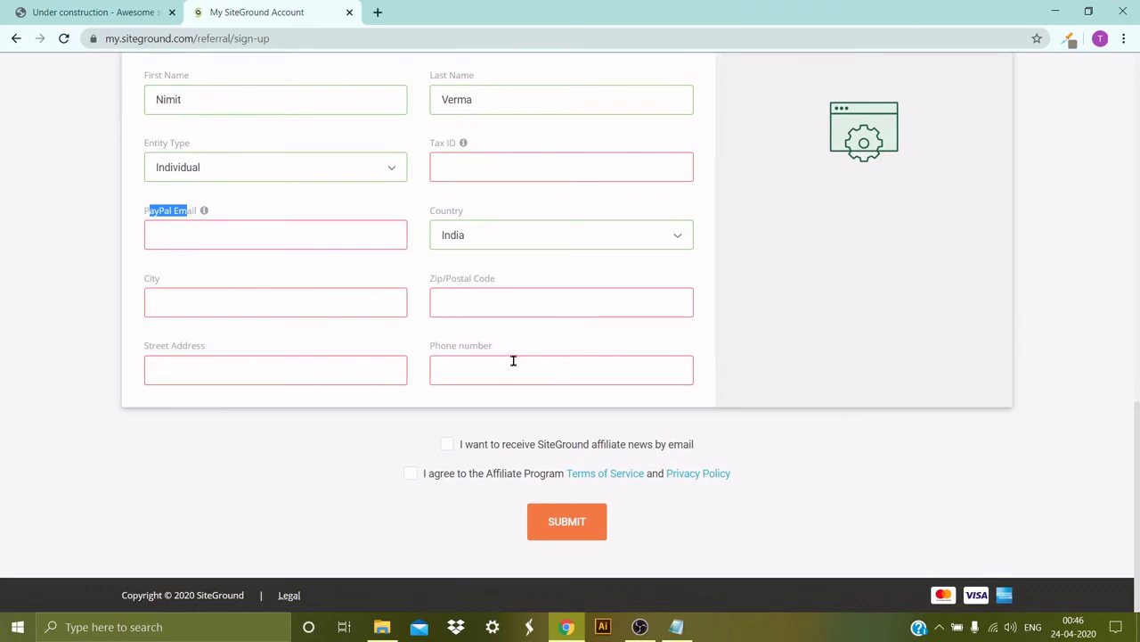
# Opt in to affiliate news emails, accept the terms and privacy policy, and submit
pyautogui.click(448, 447)
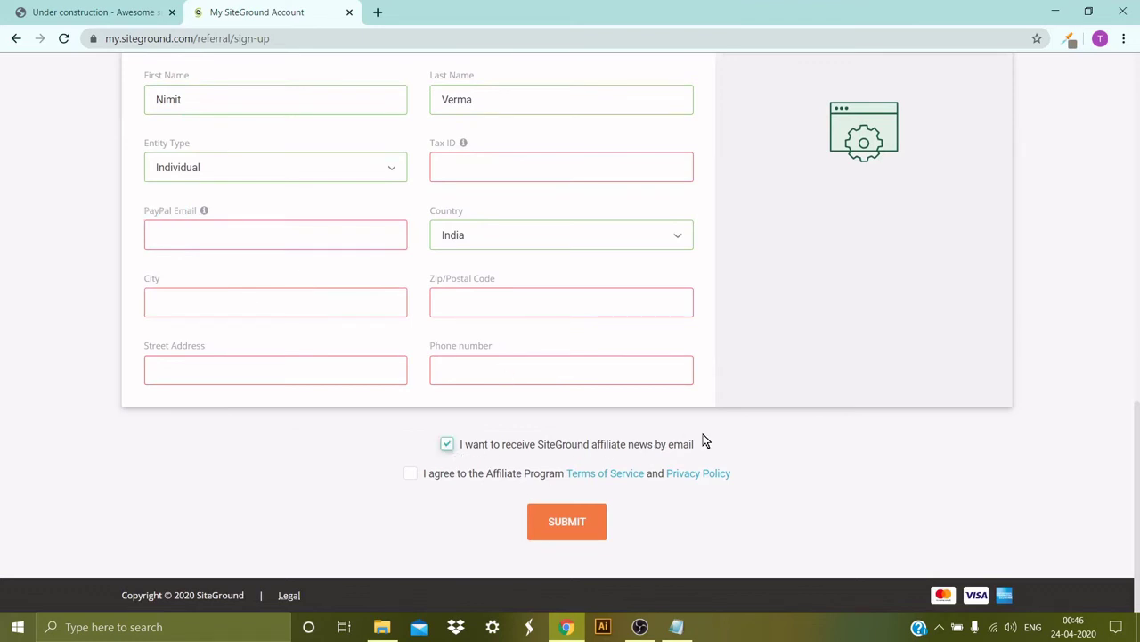
pyautogui.moveTo(704, 440); pyautogui.dragTo(534, 445)
pyautogui.click(408, 479)
pyautogui.click(567, 522)
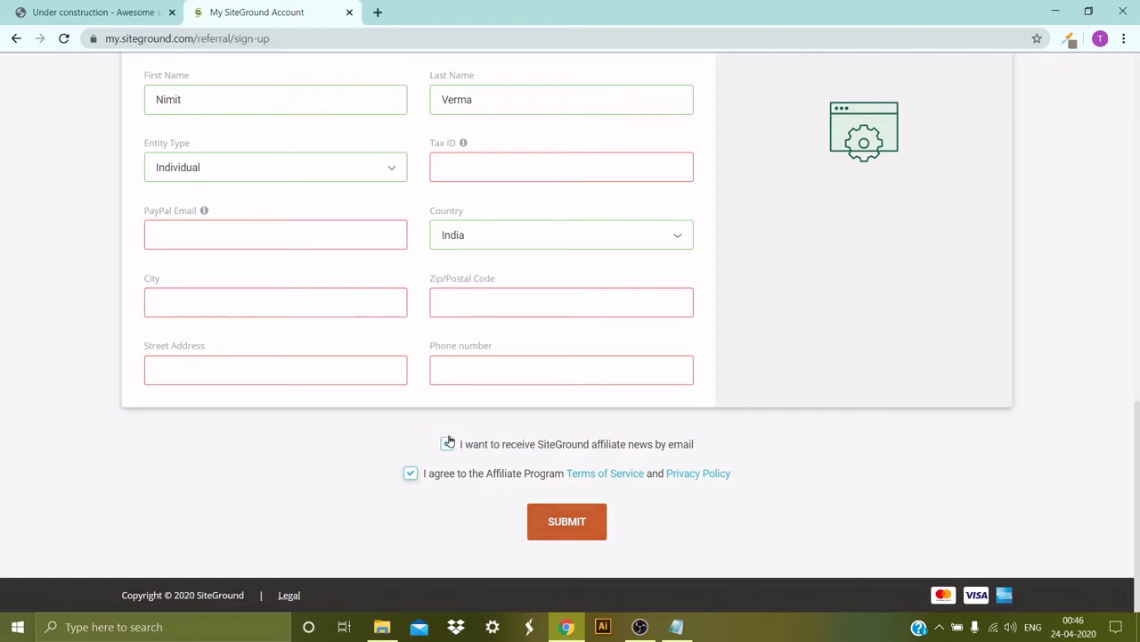
# Return to the SUBMIT button and submit the affiliate application again
pyautogui.scroll(2, 433, 419)
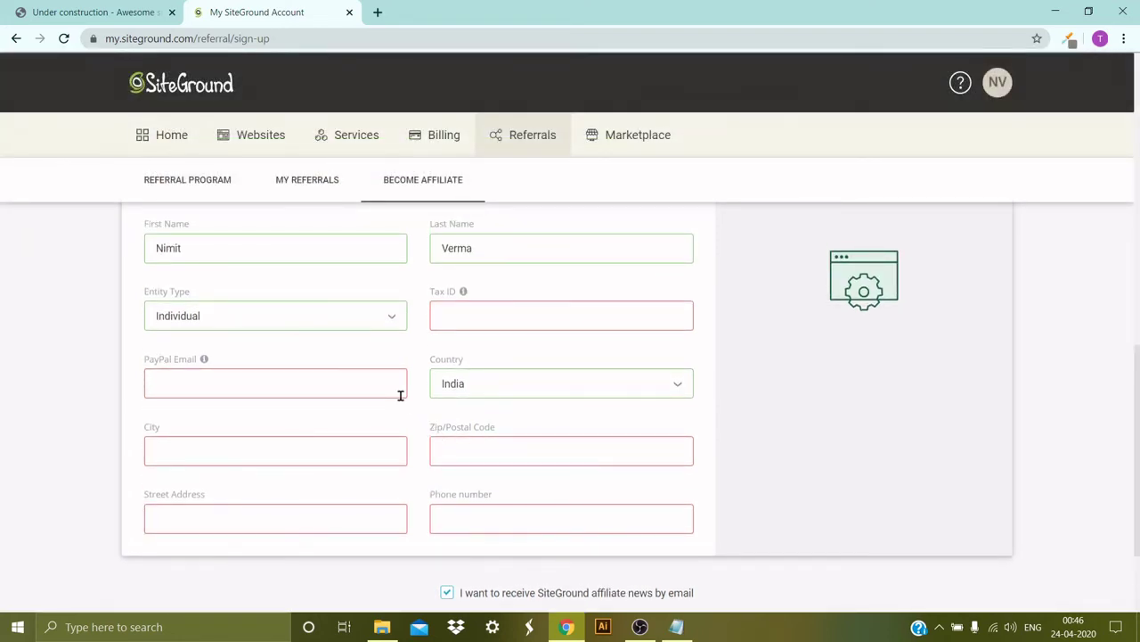
pyautogui.scroll(-2, 400, 395)
pyautogui.click(573, 522)
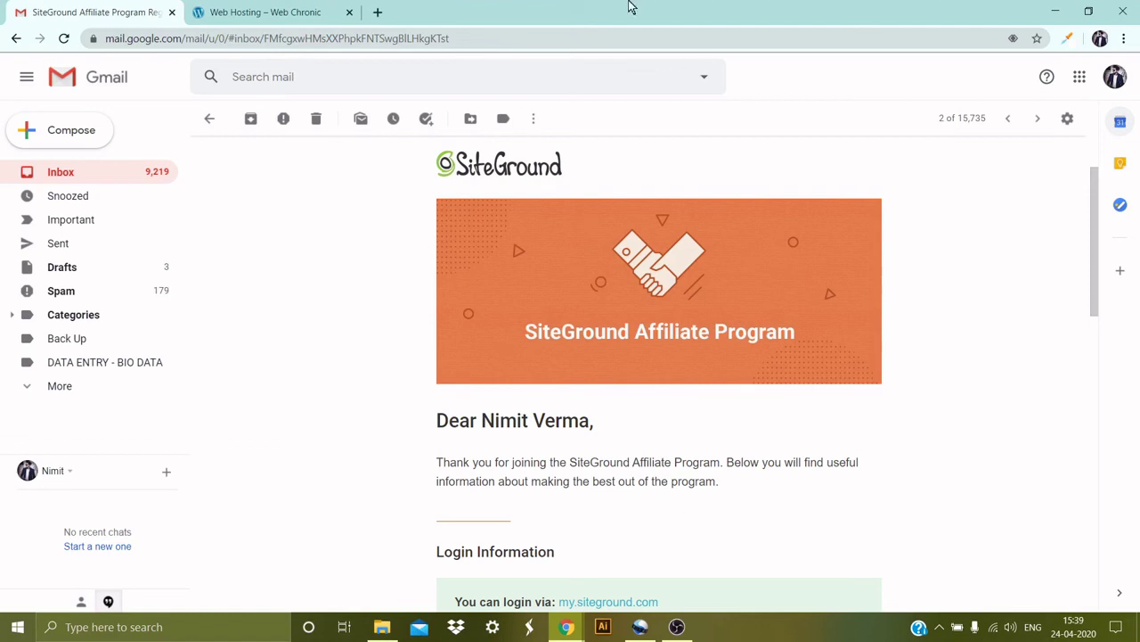
# Switch to the "Web Hosting – Web Chronic" browser tab to show the SITEGROUND WEB HOSTING! page
pyautogui.click(289, 11)
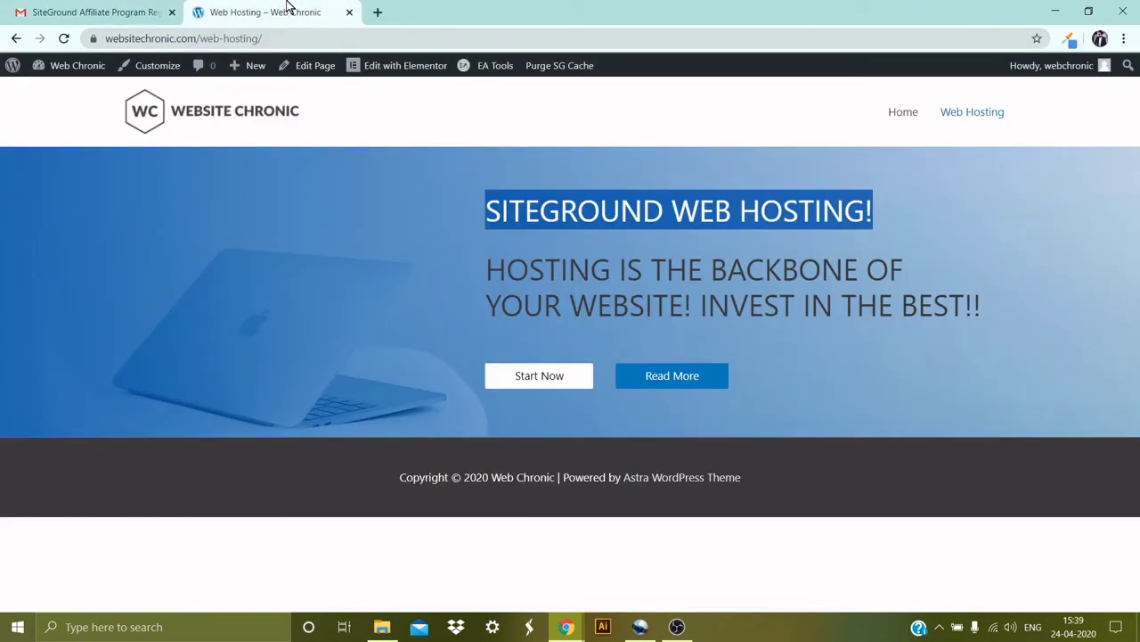